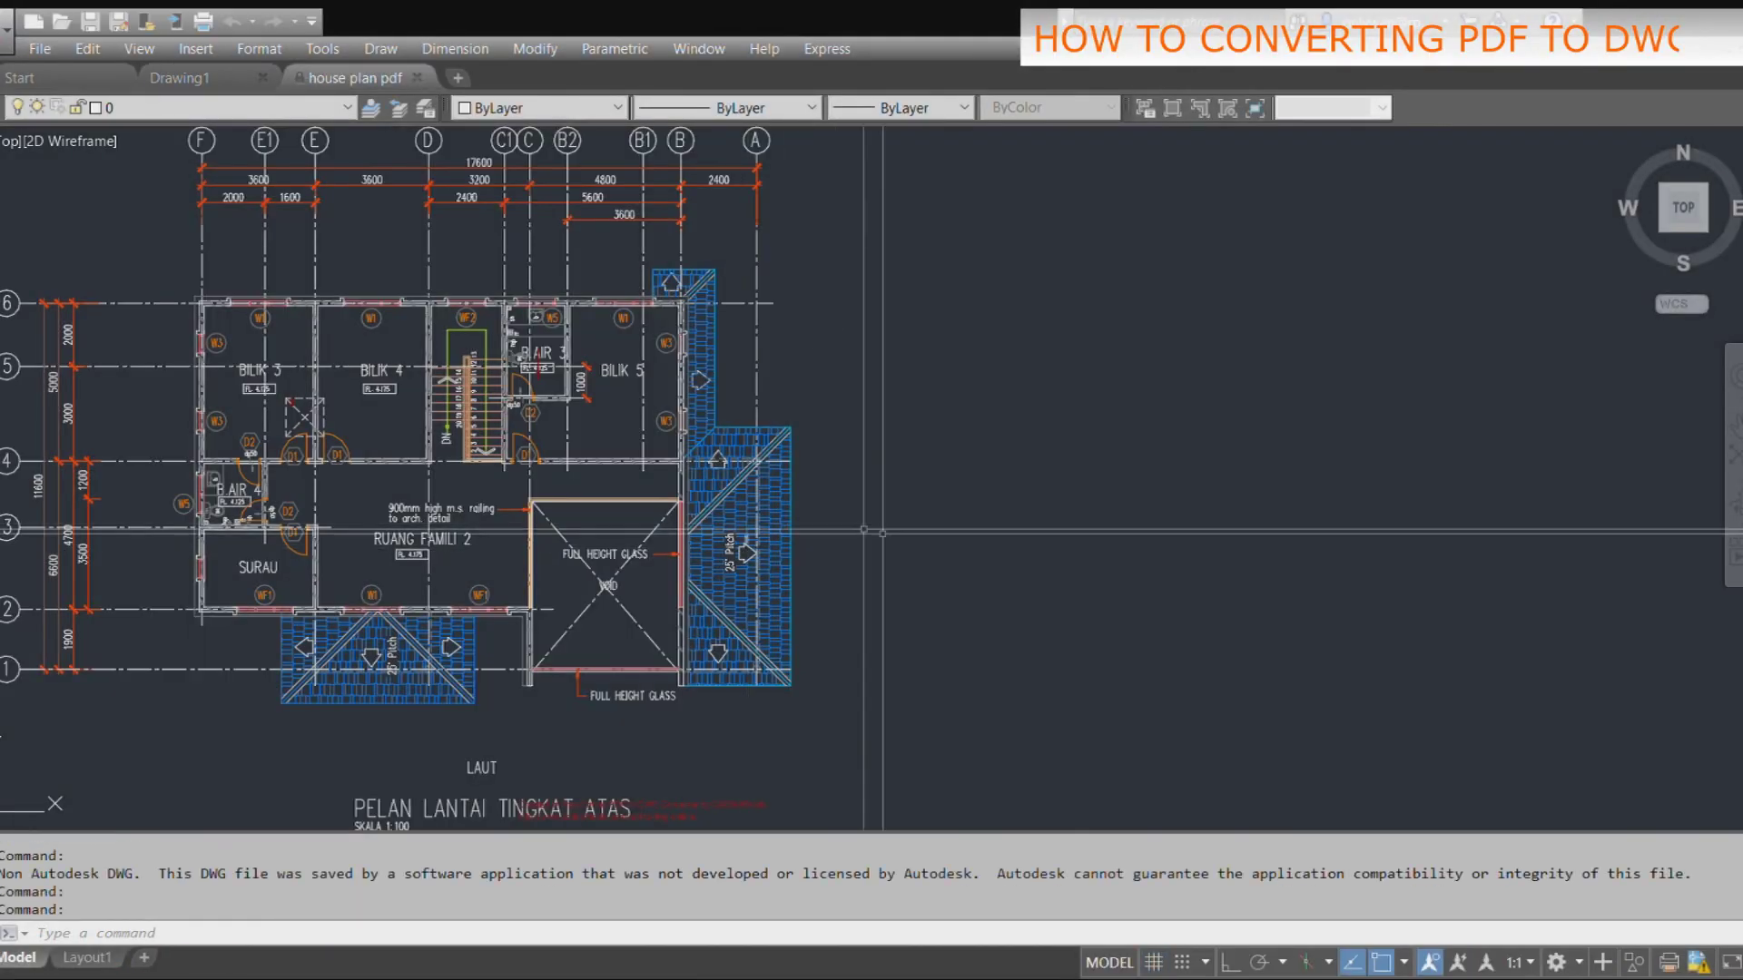
pyautogui.scroll(-4, 781, 535)
pyautogui.scroll(3, 734, 495)
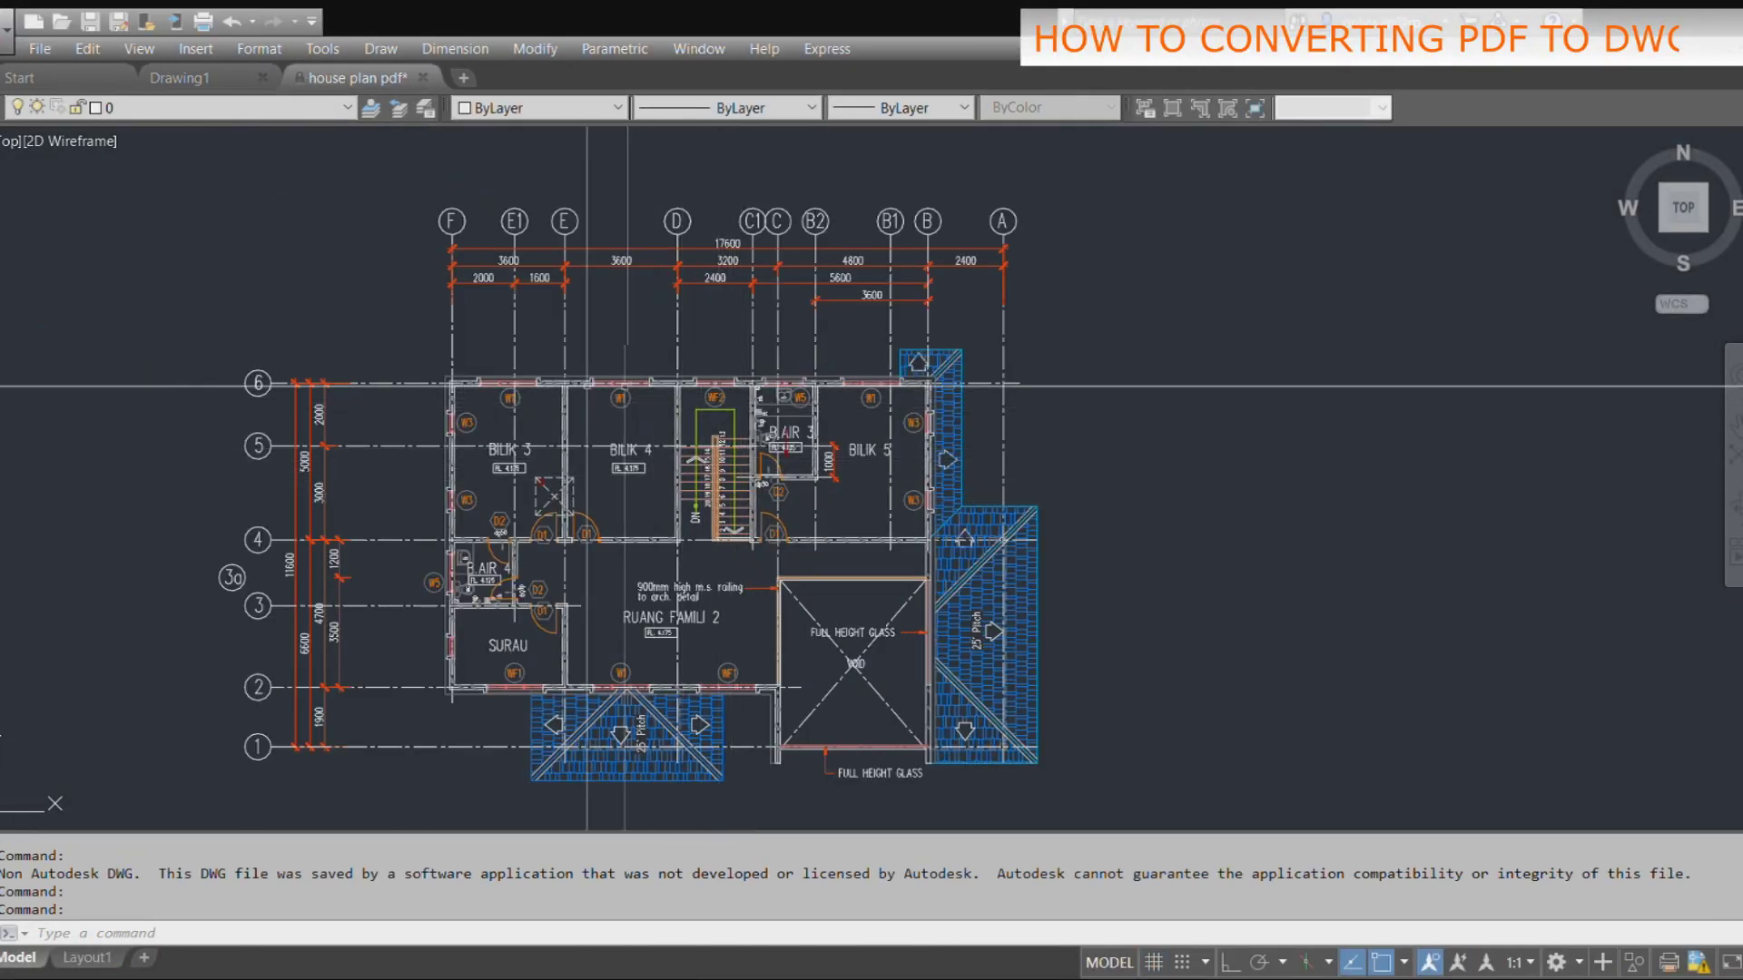
pyautogui.scroll(3, 471, 373)
pyautogui.click(407, 321)
pyautogui.press('Escape')
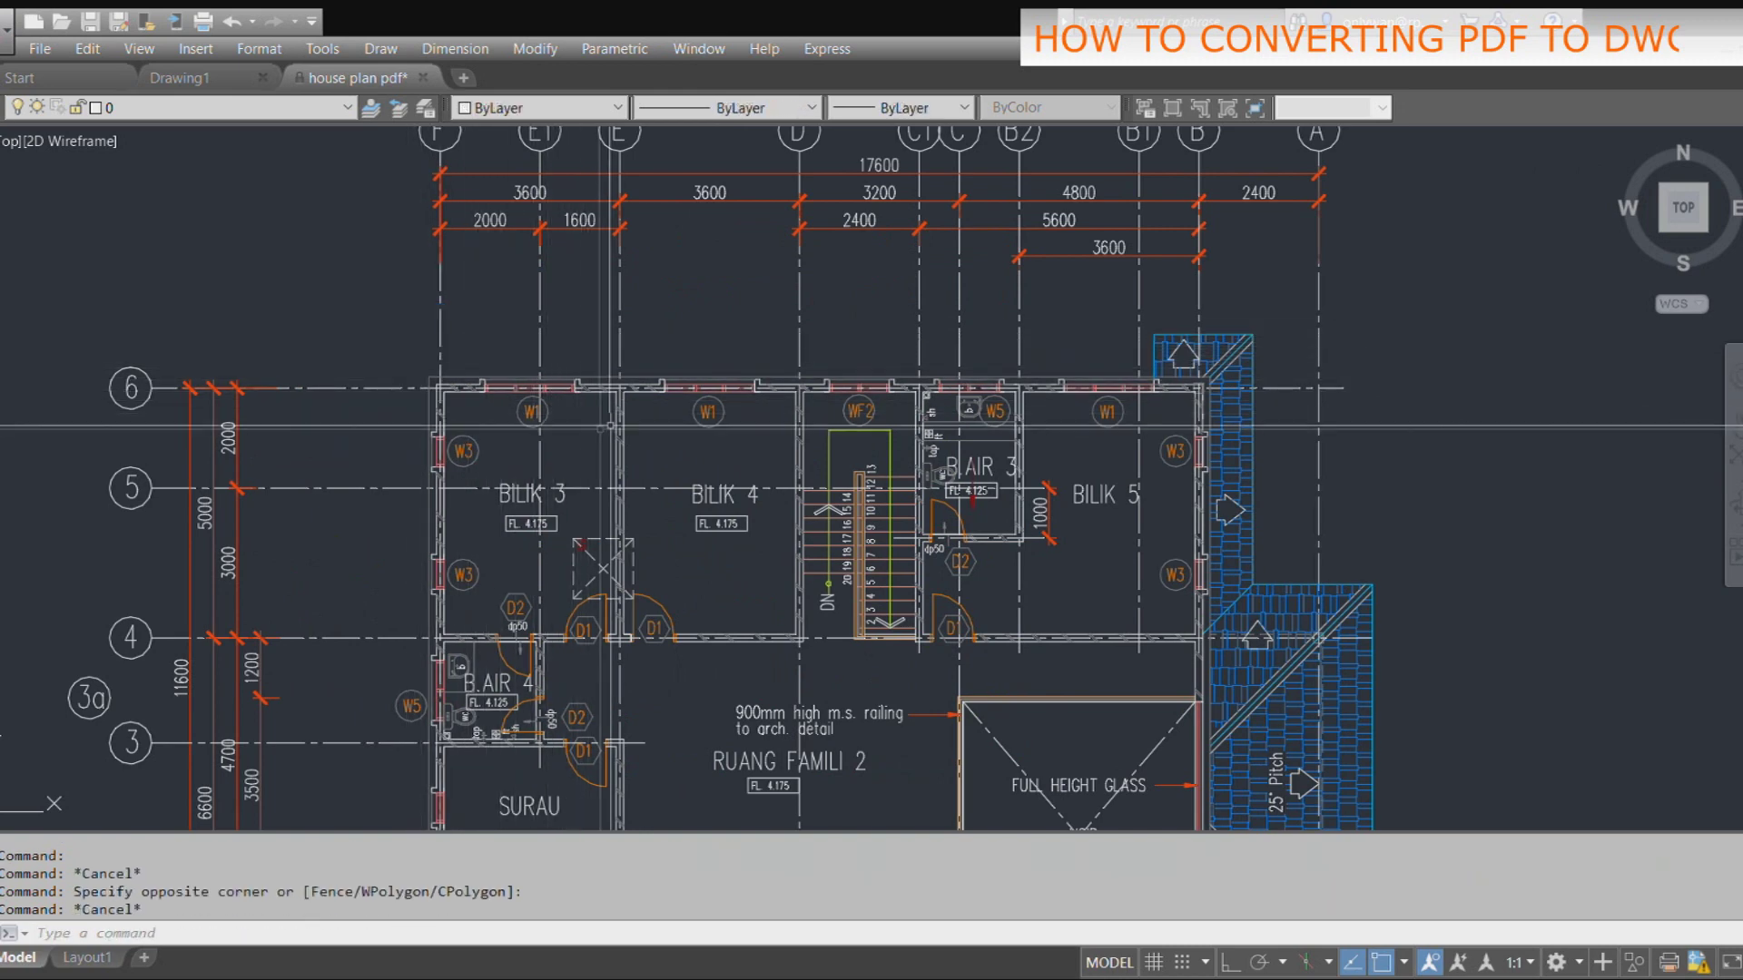
pyautogui.scroll(2, 647, 417)
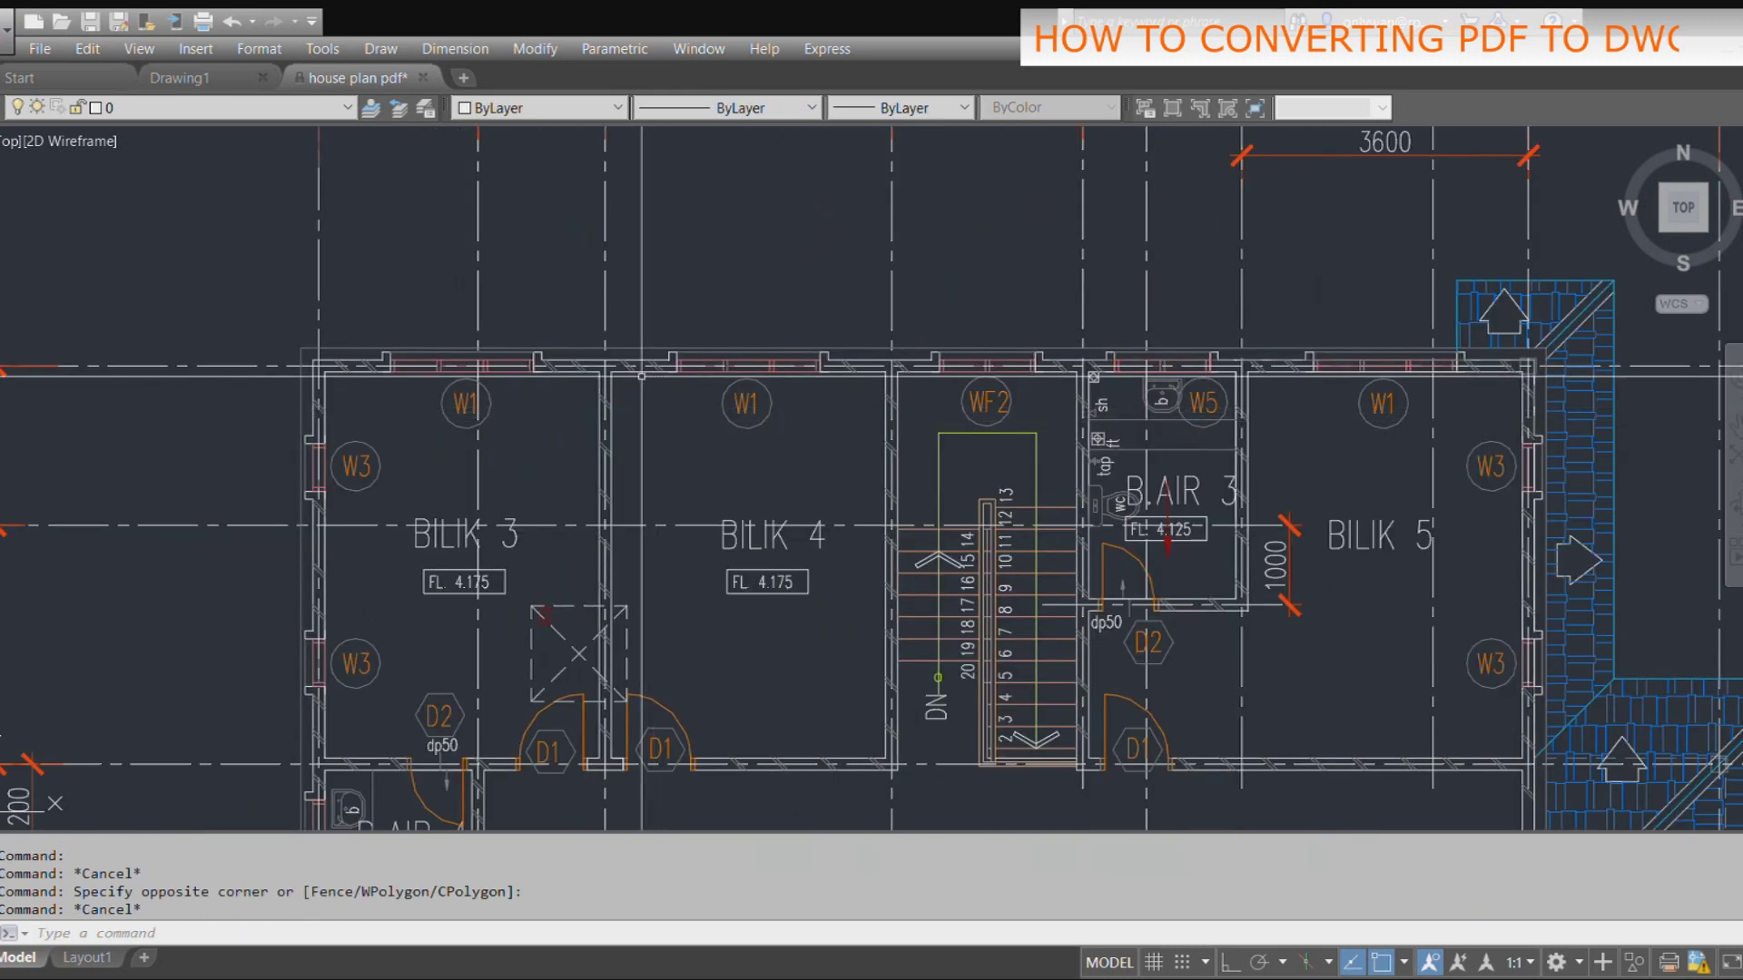
pyautogui.scroll(-2, 642, 375)
pyautogui.scroll(4, 436, 374)
pyautogui.scroll(1, 412, 374)
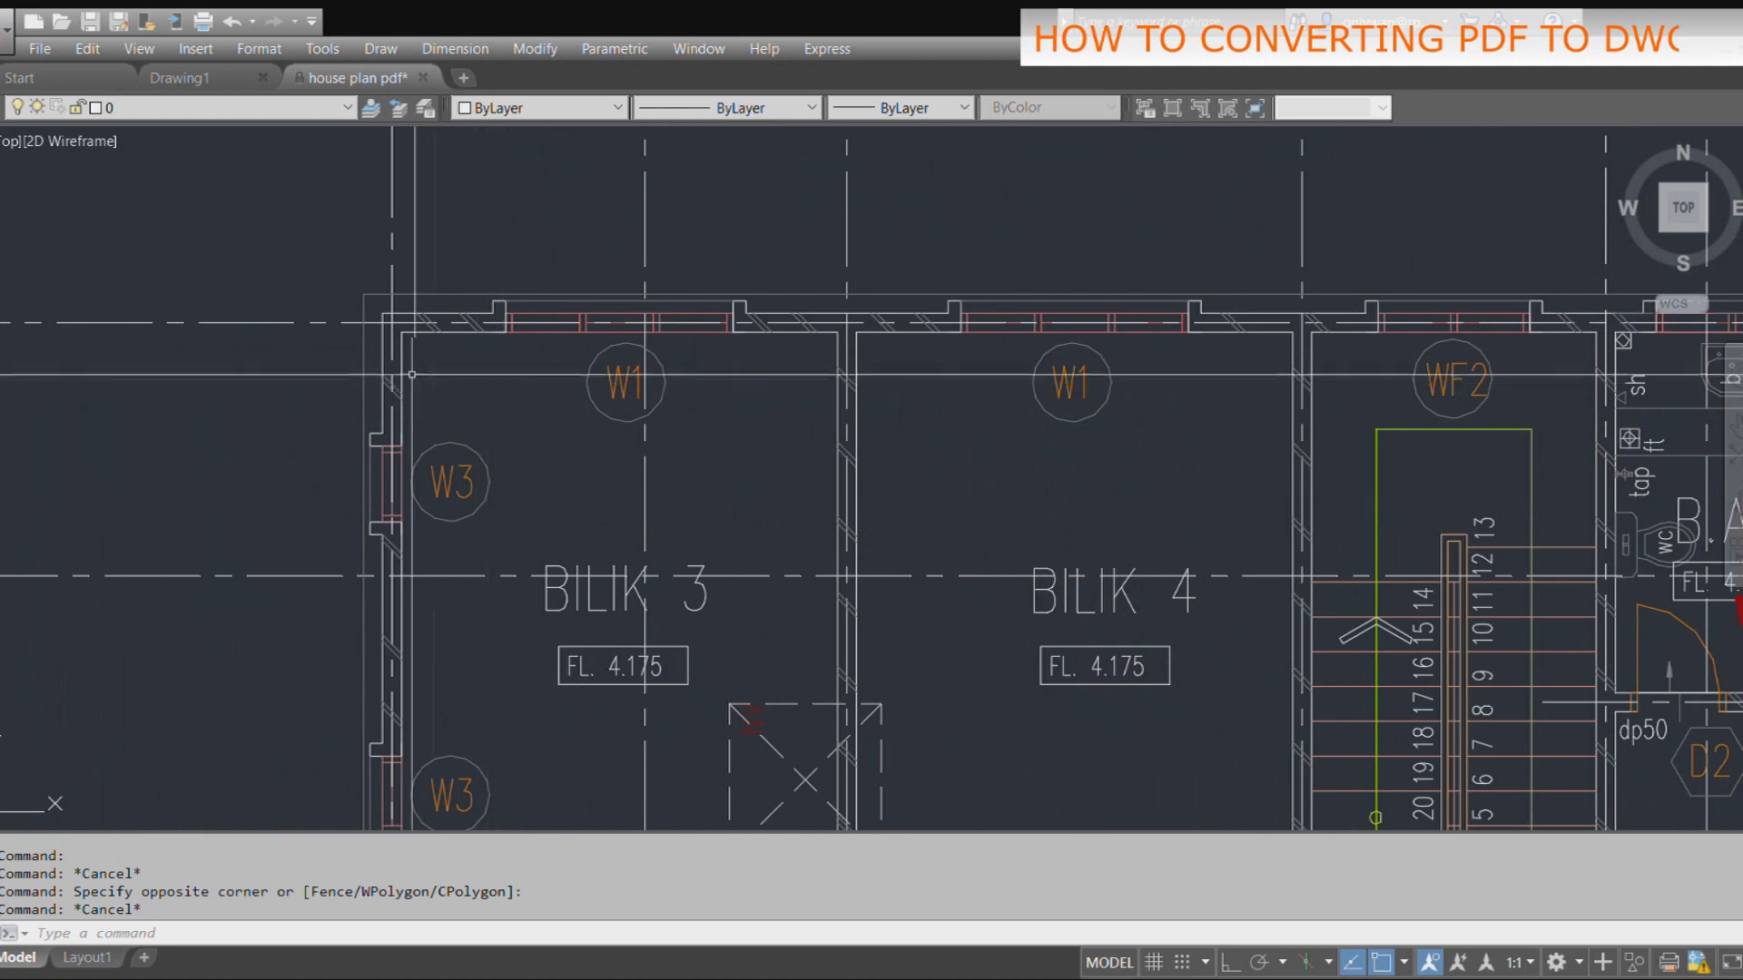
pyautogui.scroll(2, 412, 374)
pyautogui.scroll(-5, 416, 330)
pyautogui.scroll(-3, 416, 331)
pyautogui.scroll(3, 544, 409)
pyautogui.scroll(-3, 610, 447)
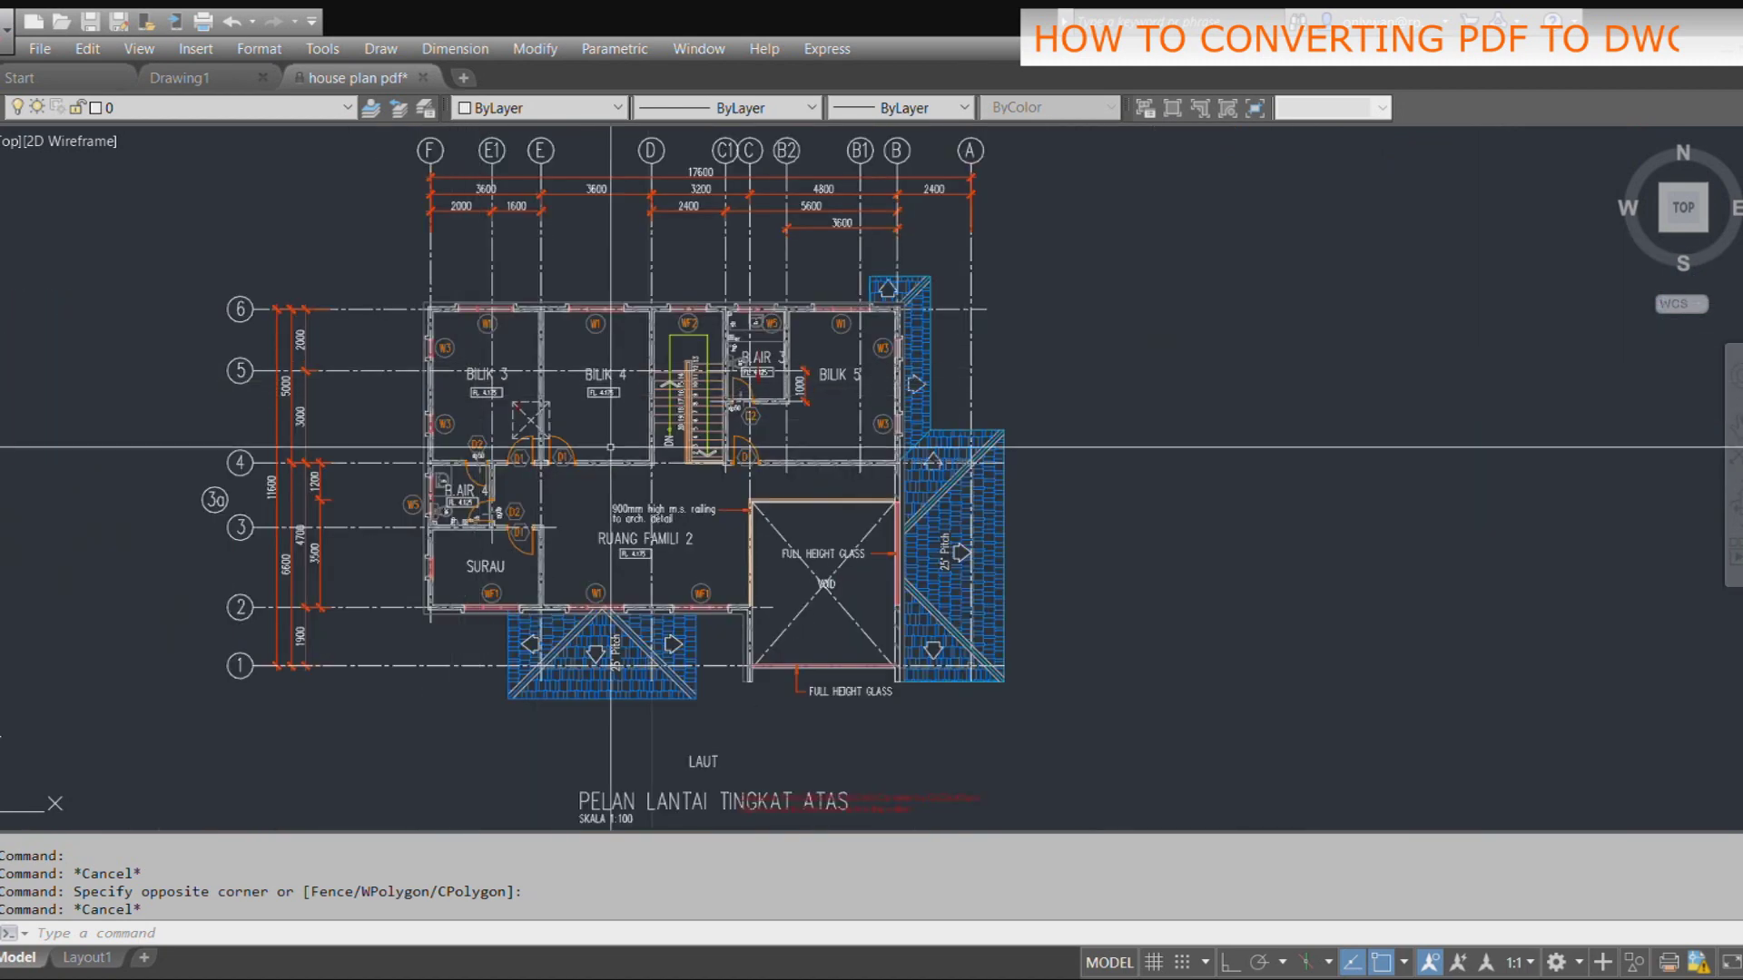
pyautogui.click(406, 375)
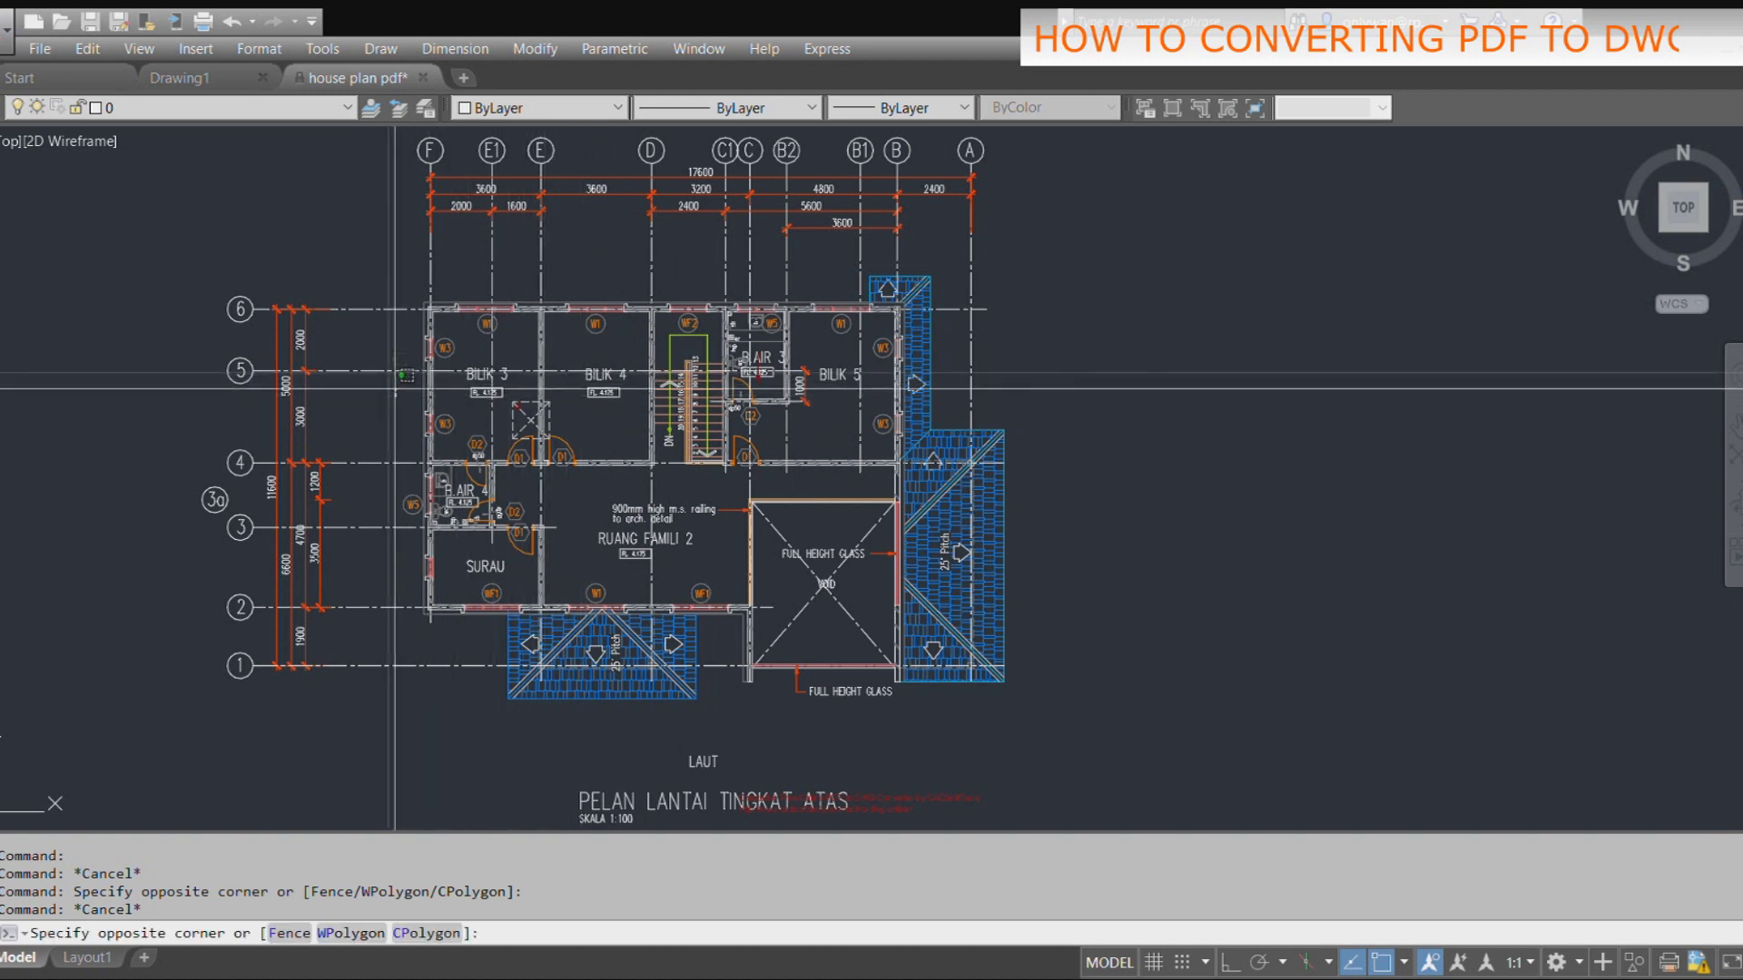
pyautogui.press('Escape')
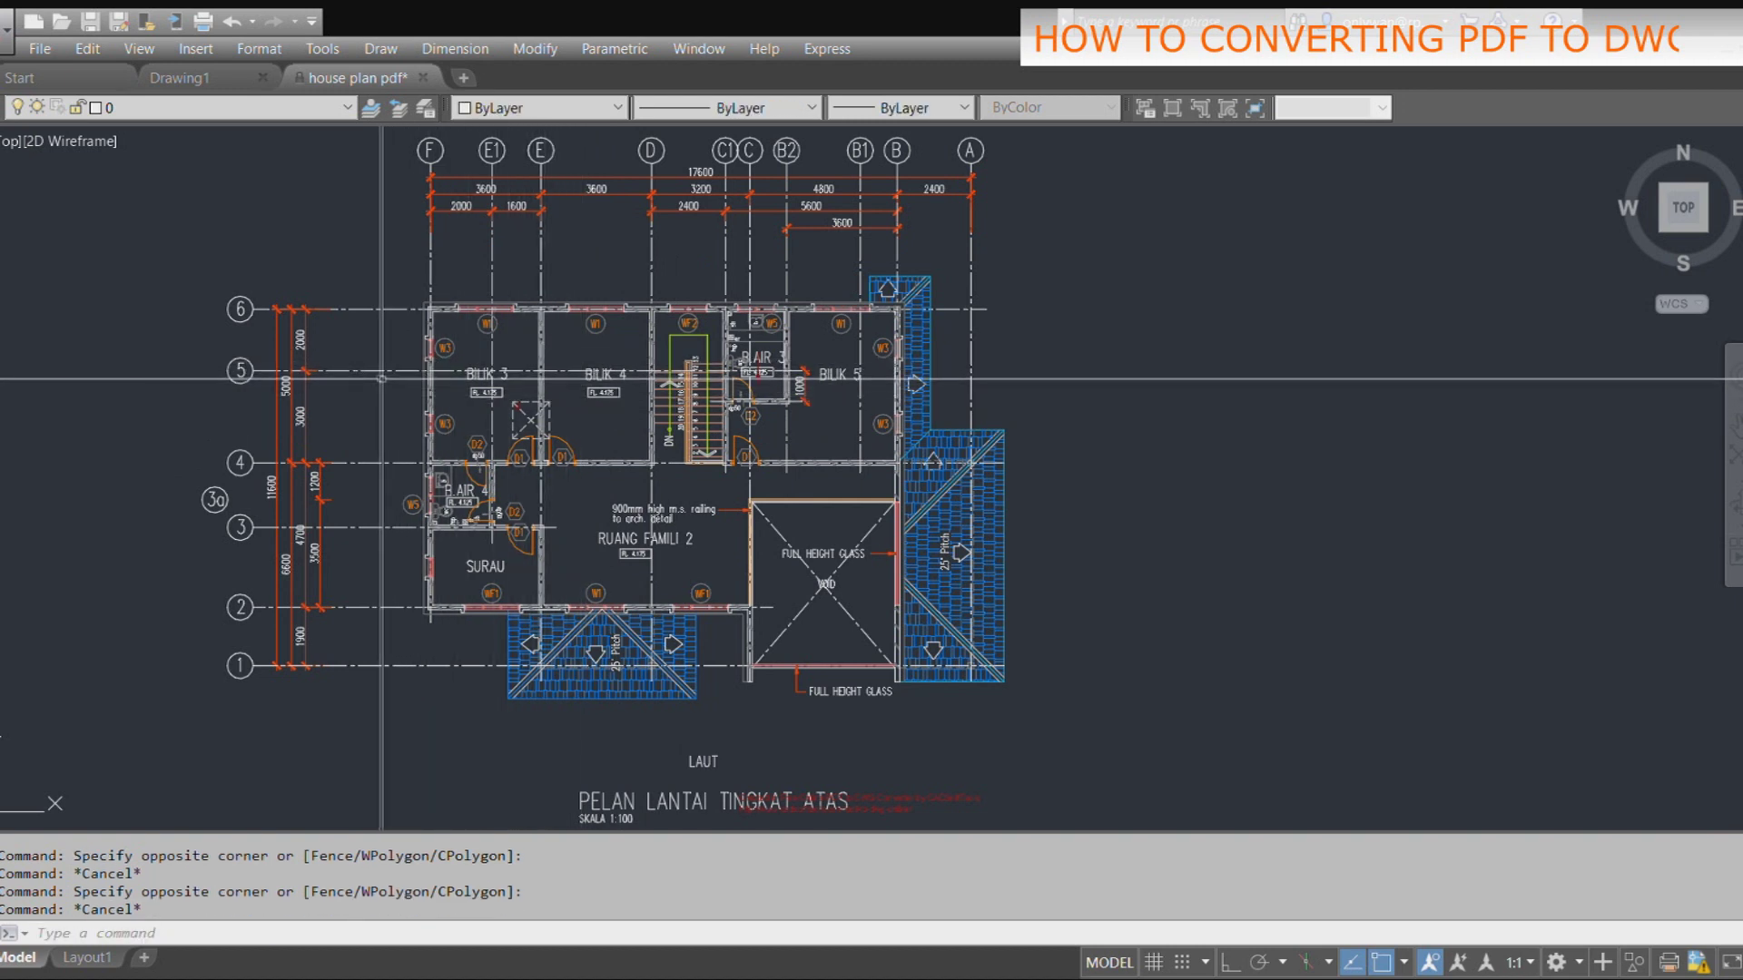
pyautogui.scroll(2, 365, 377)
pyautogui.scroll(2, 349, 370)
pyautogui.scroll(2, 335, 364)
pyautogui.click(397, 373)
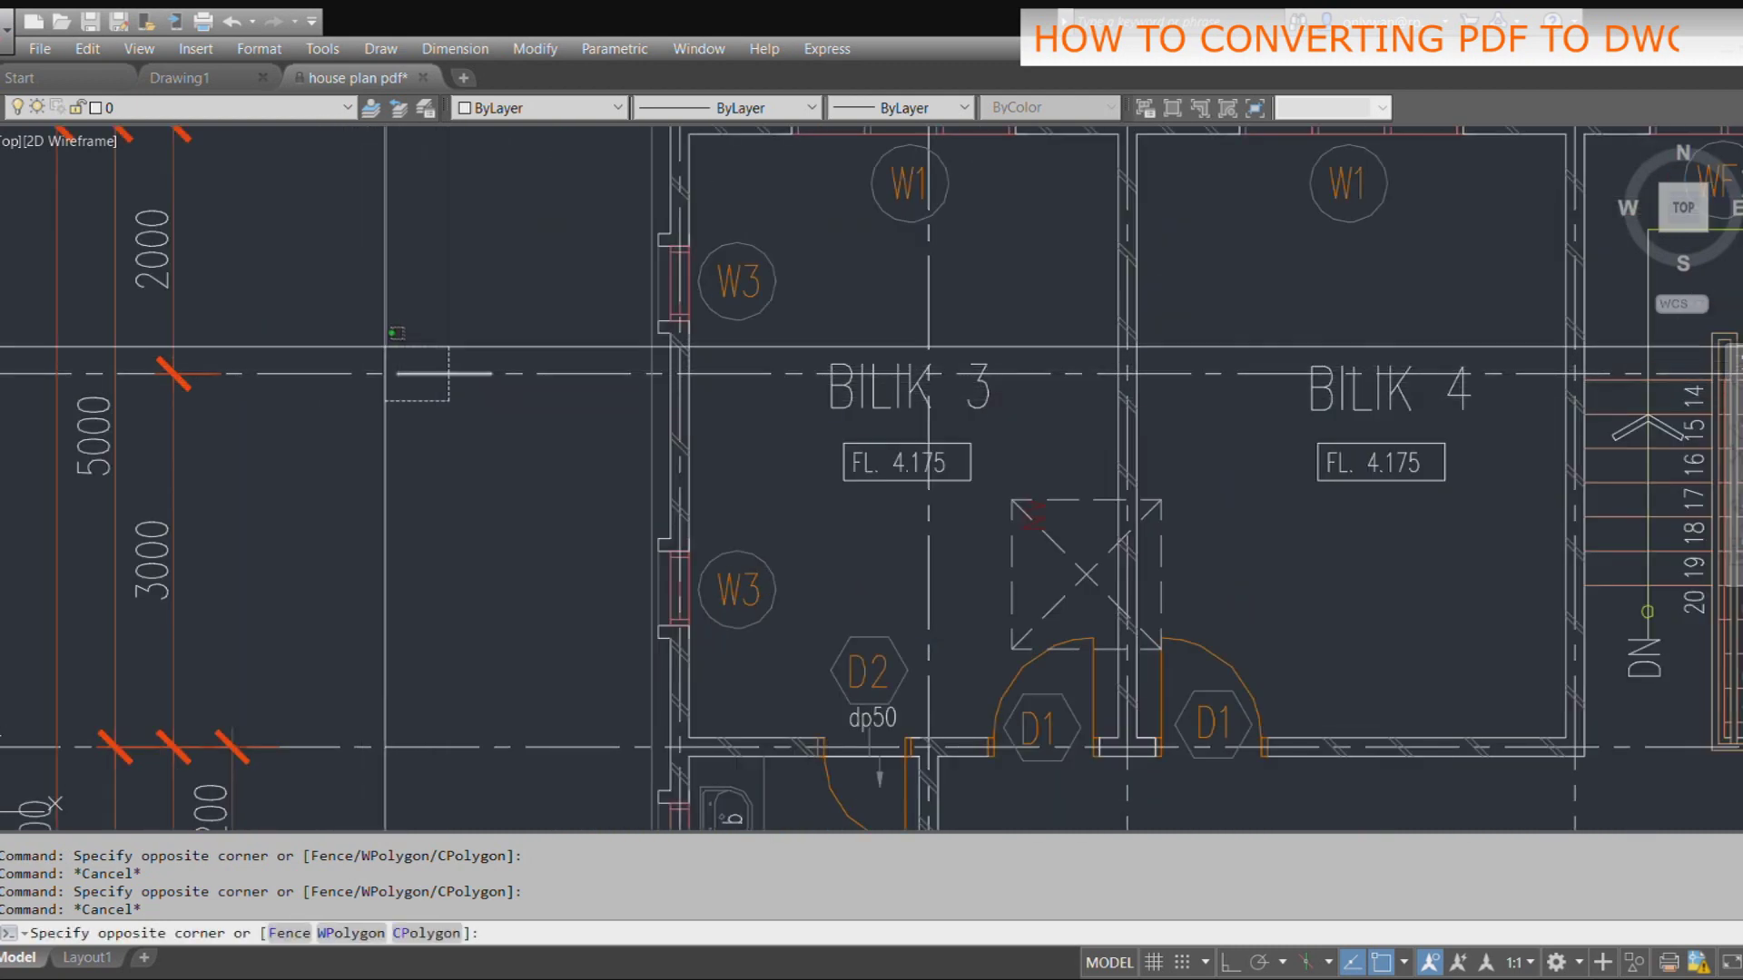
# Step: Pick a single grid-line dash to confirm it selects individually, then clear the selection
pyautogui.press('Escape')
pyautogui.click(422, 397)
pyautogui.click(323, 350)
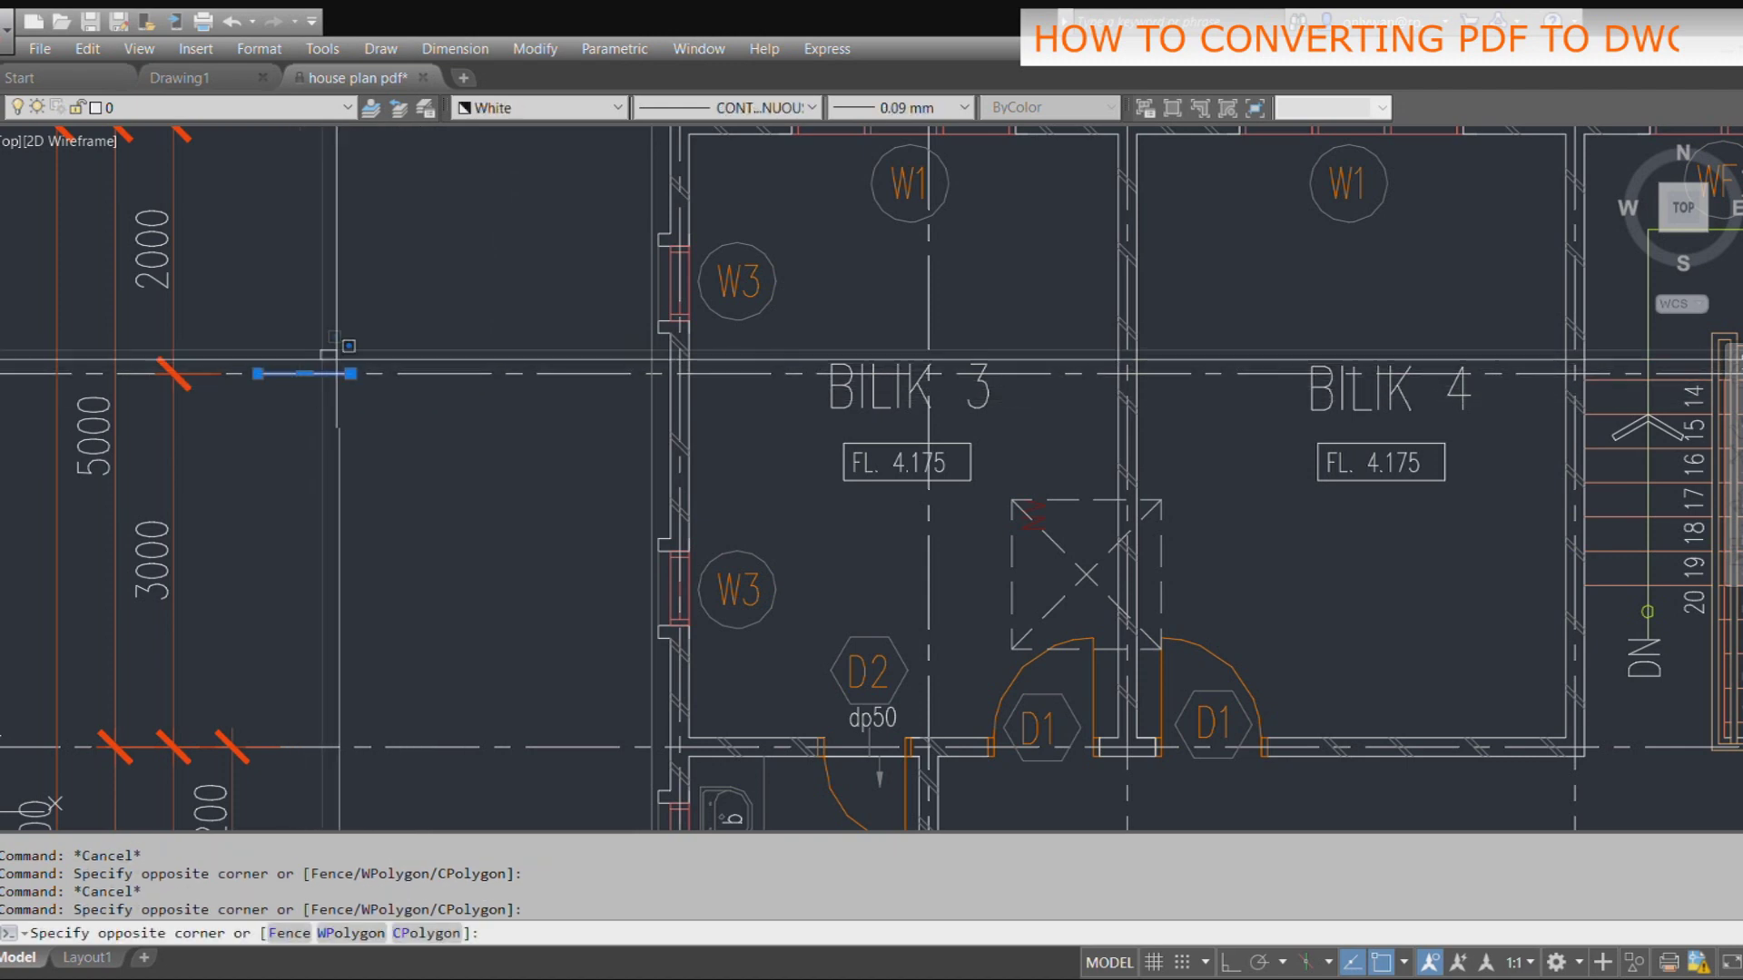
pyautogui.press('Escape')
pyautogui.scroll(-4, 441, 479)
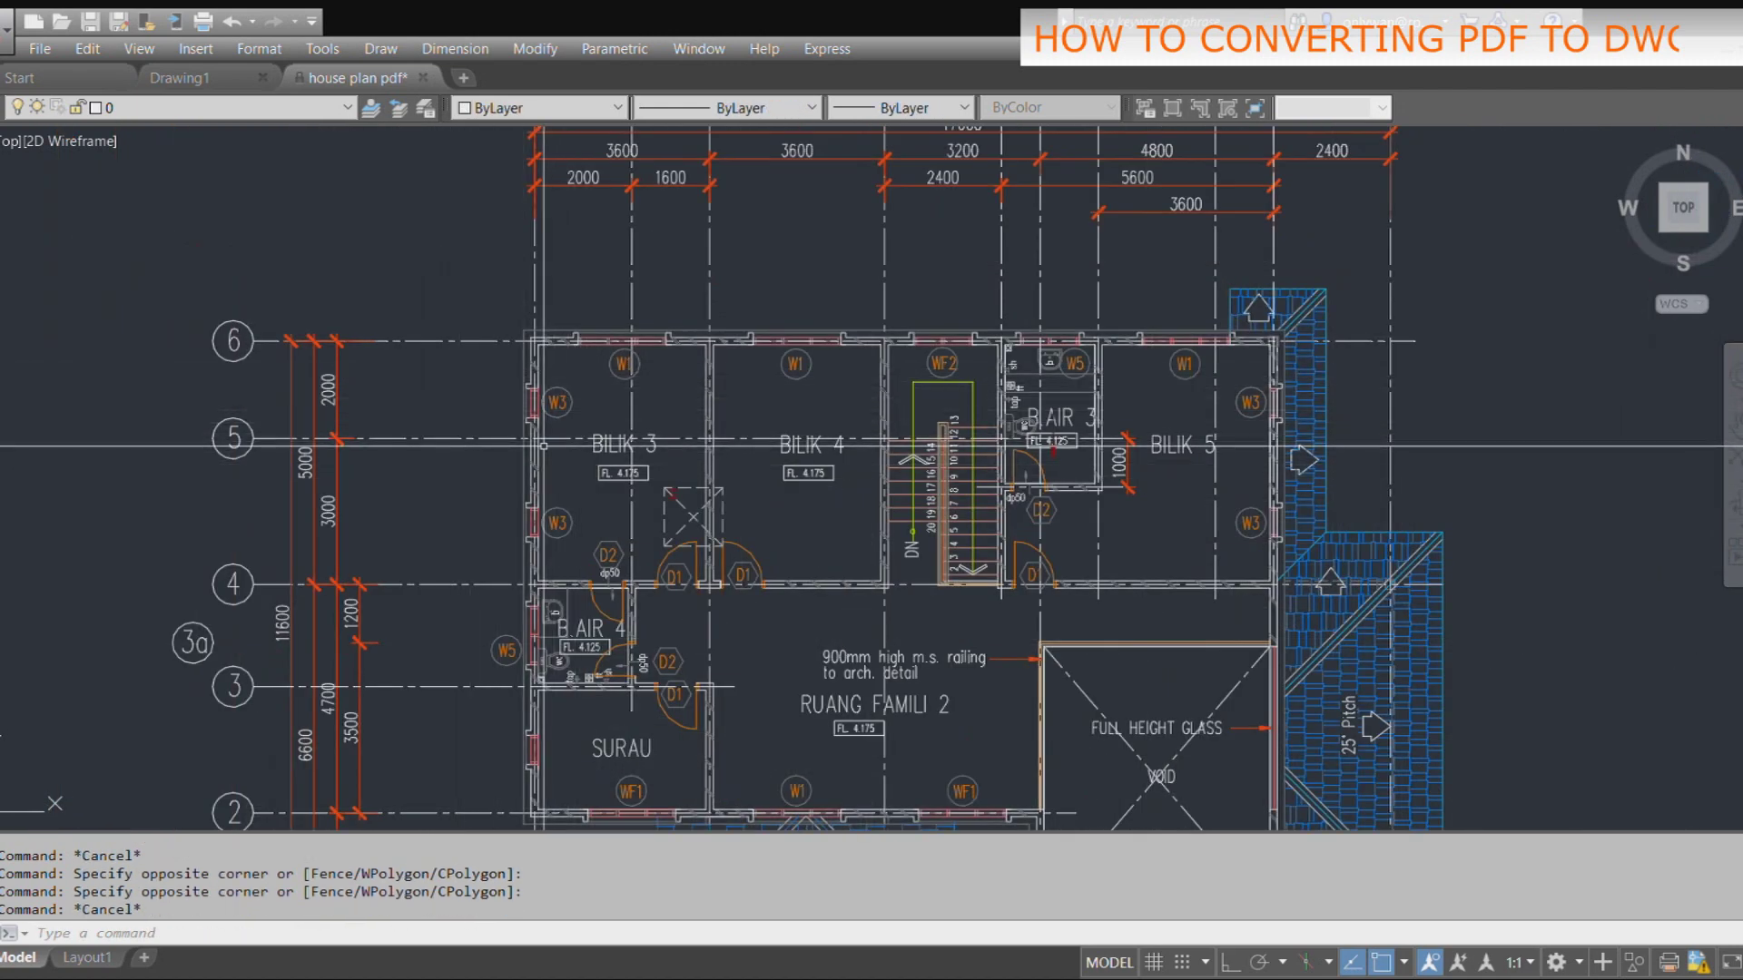
pyautogui.scroll(-2, 543, 446)
pyautogui.scroll(2, 543, 519)
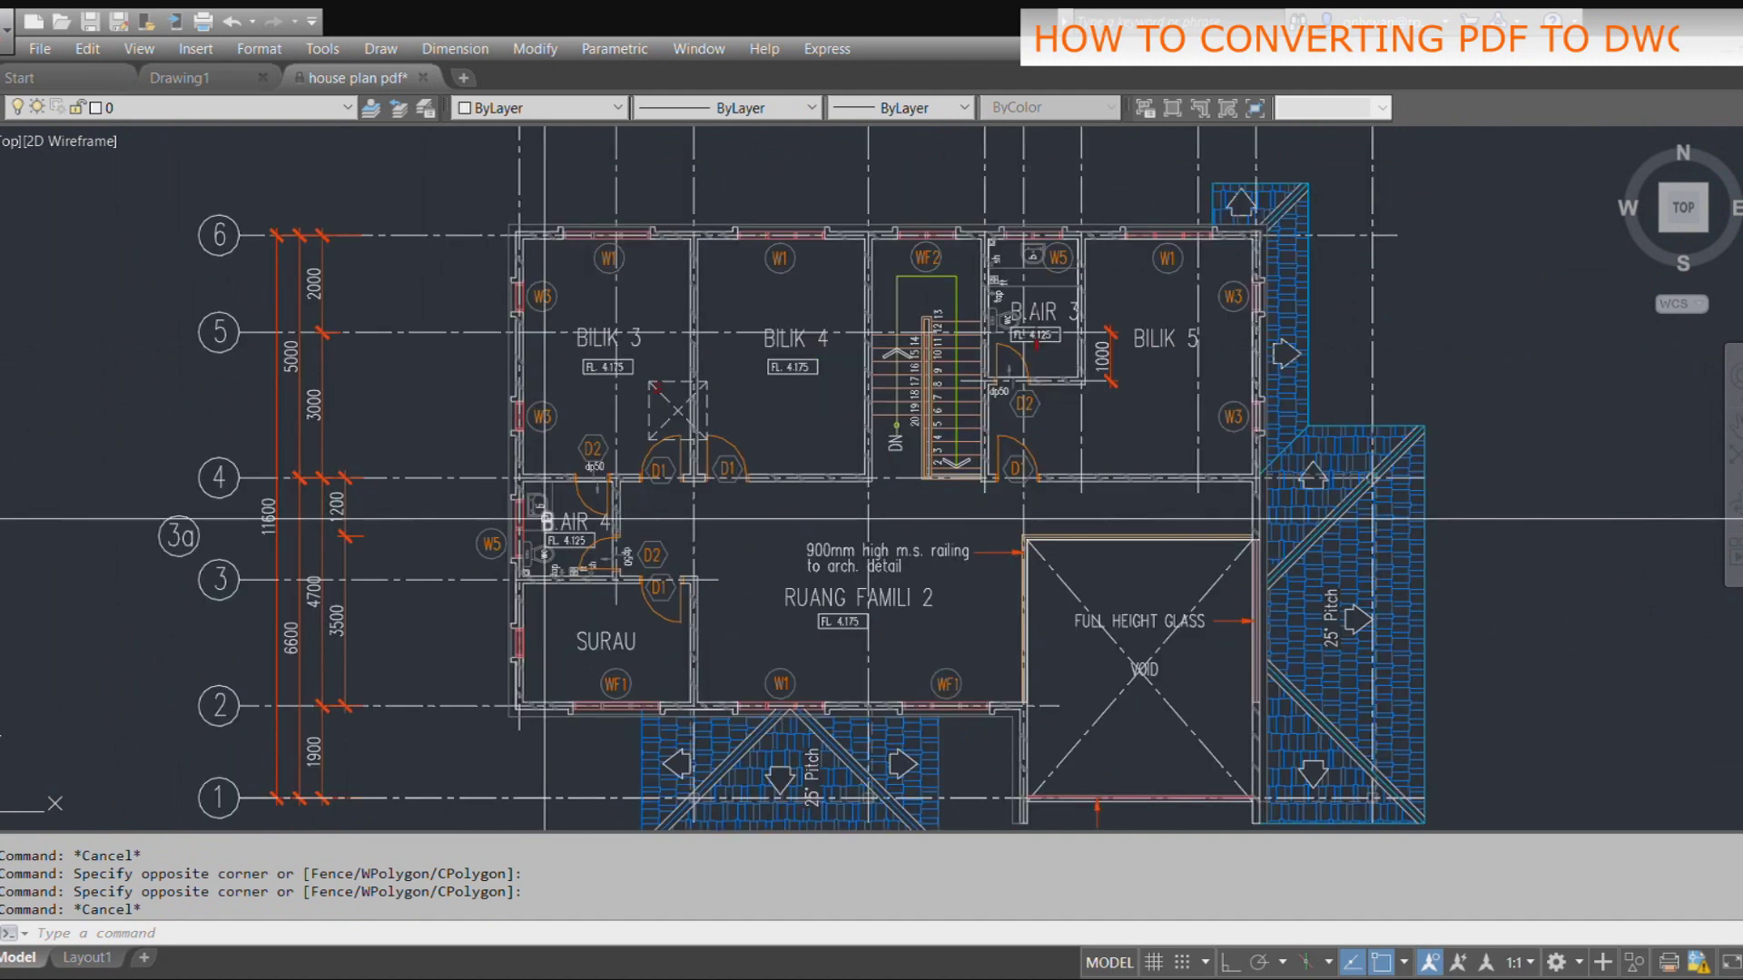
pyautogui.scroll(2, 551, 221)
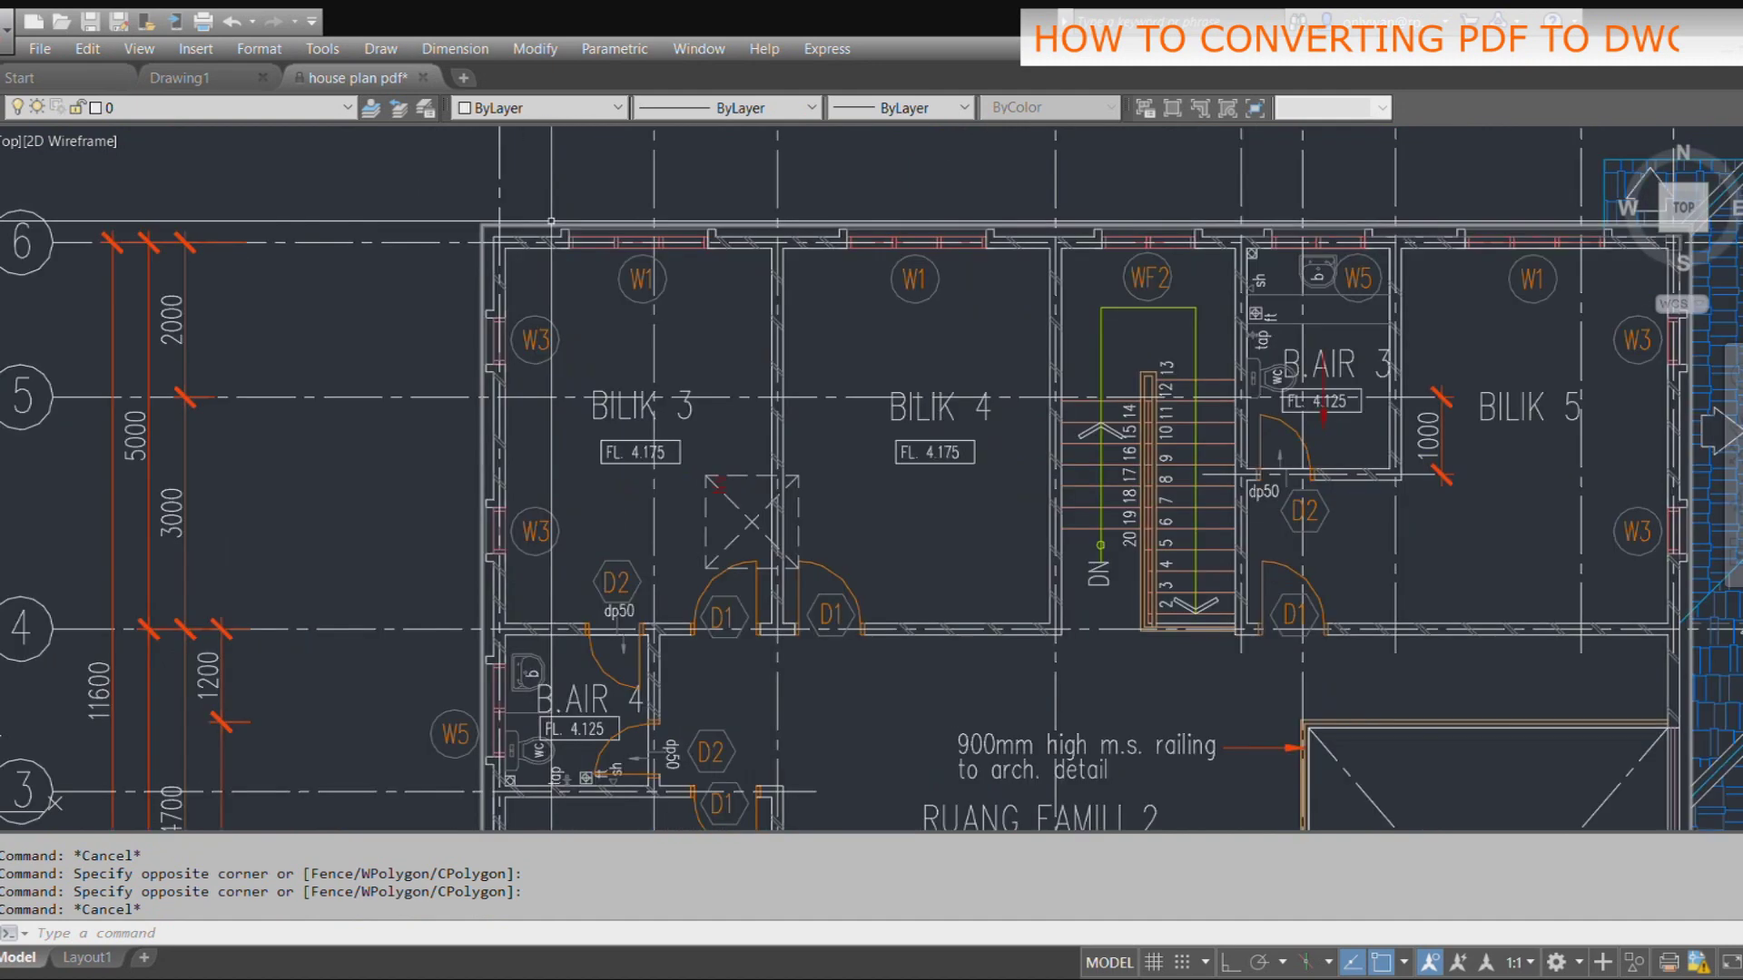
# Step: Select the building's outer outline polyline on its own and zoom to inspect it
pyautogui.click(551, 221)
pyautogui.scroll(-2, 544, 226)
pyautogui.scroll(-2, 522, 341)
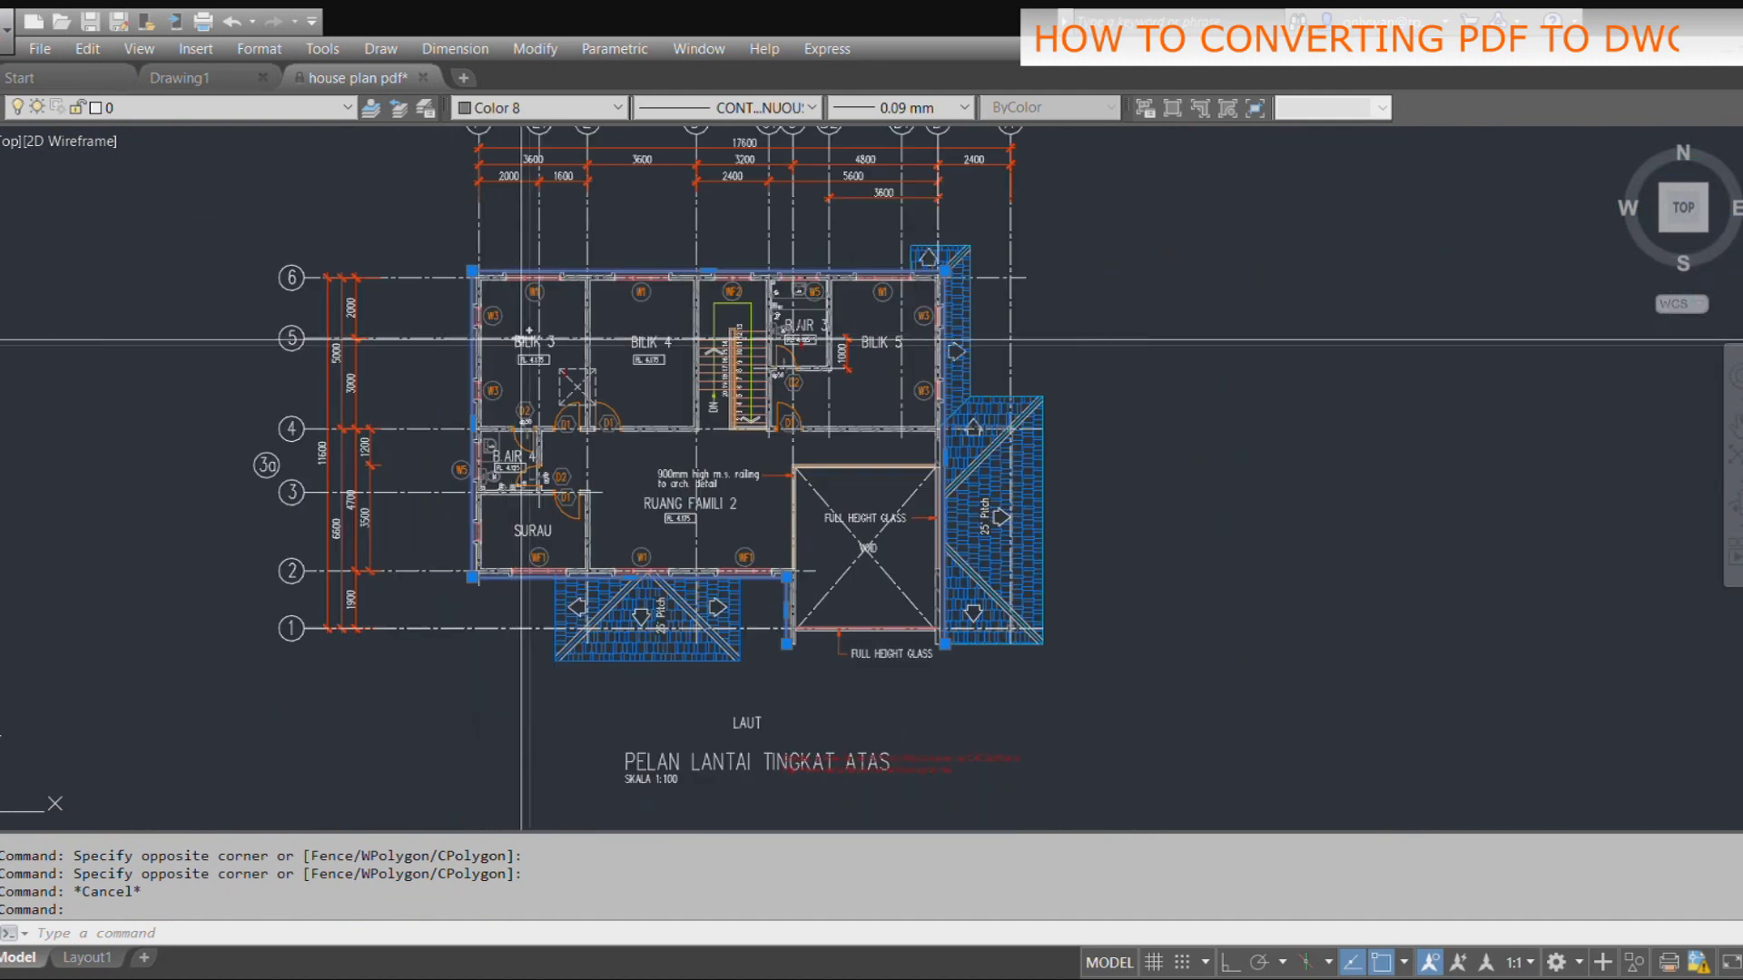
pyautogui.scroll(2, 606, 420)
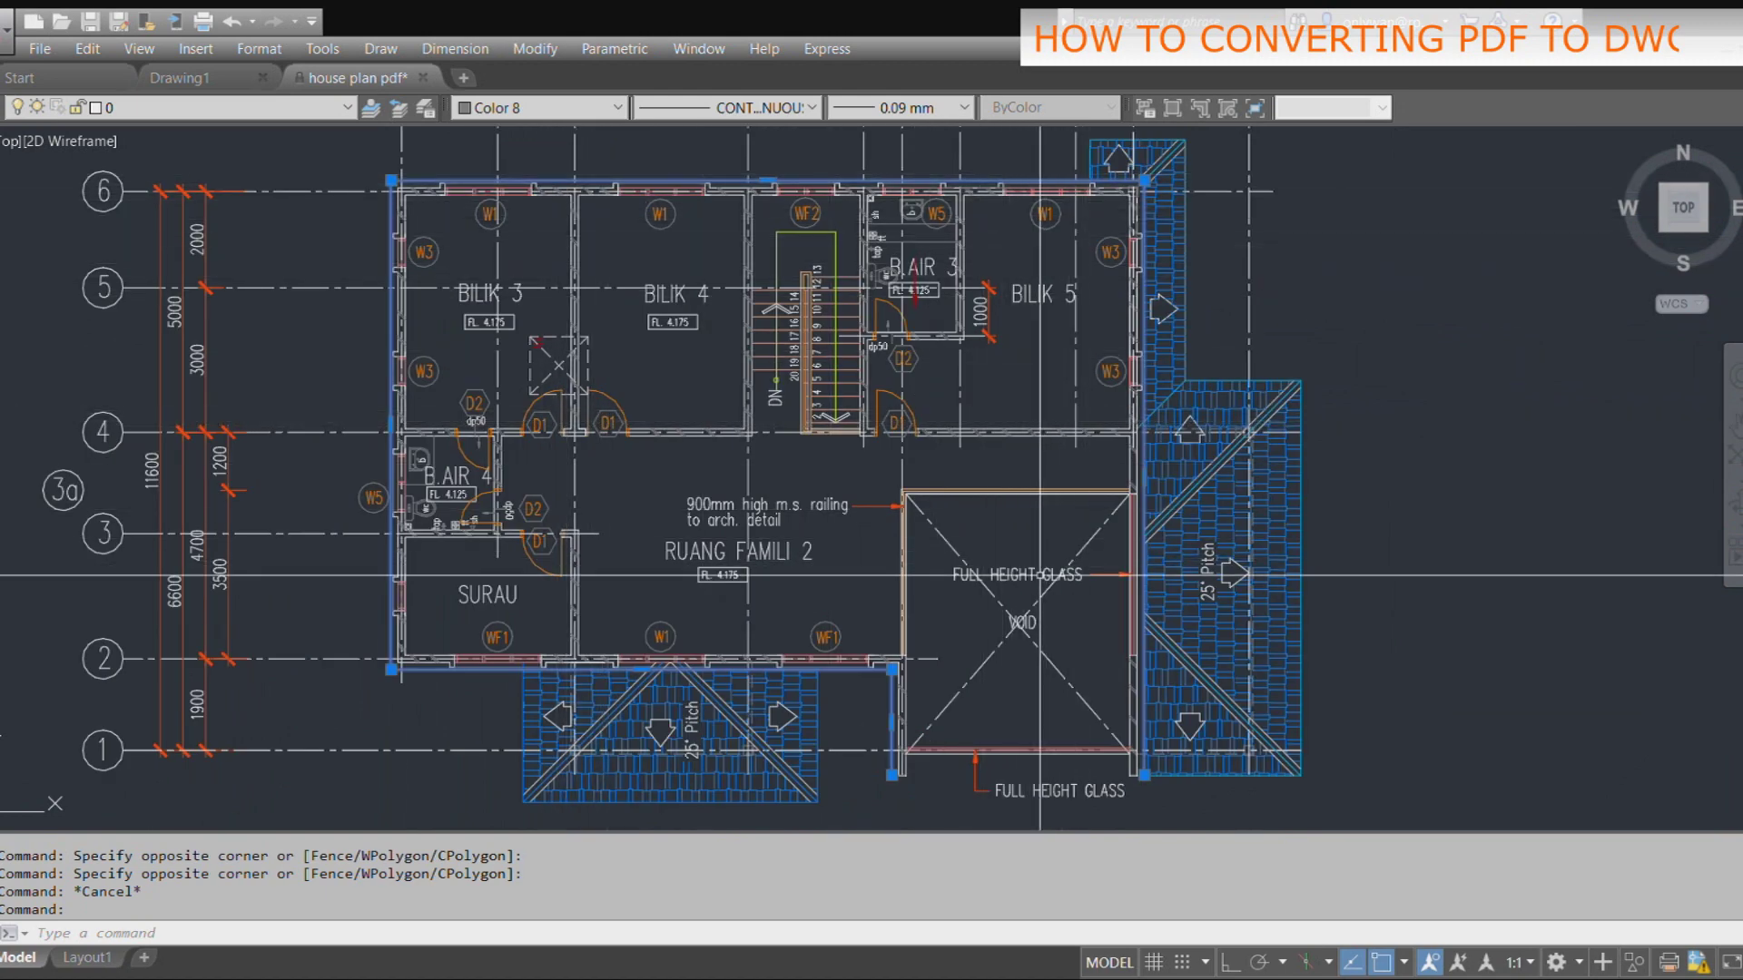
pyautogui.scroll(-1, 1039, 574)
pyautogui.scroll(-2, 917, 545)
pyautogui.scroll(1, 1063, 539)
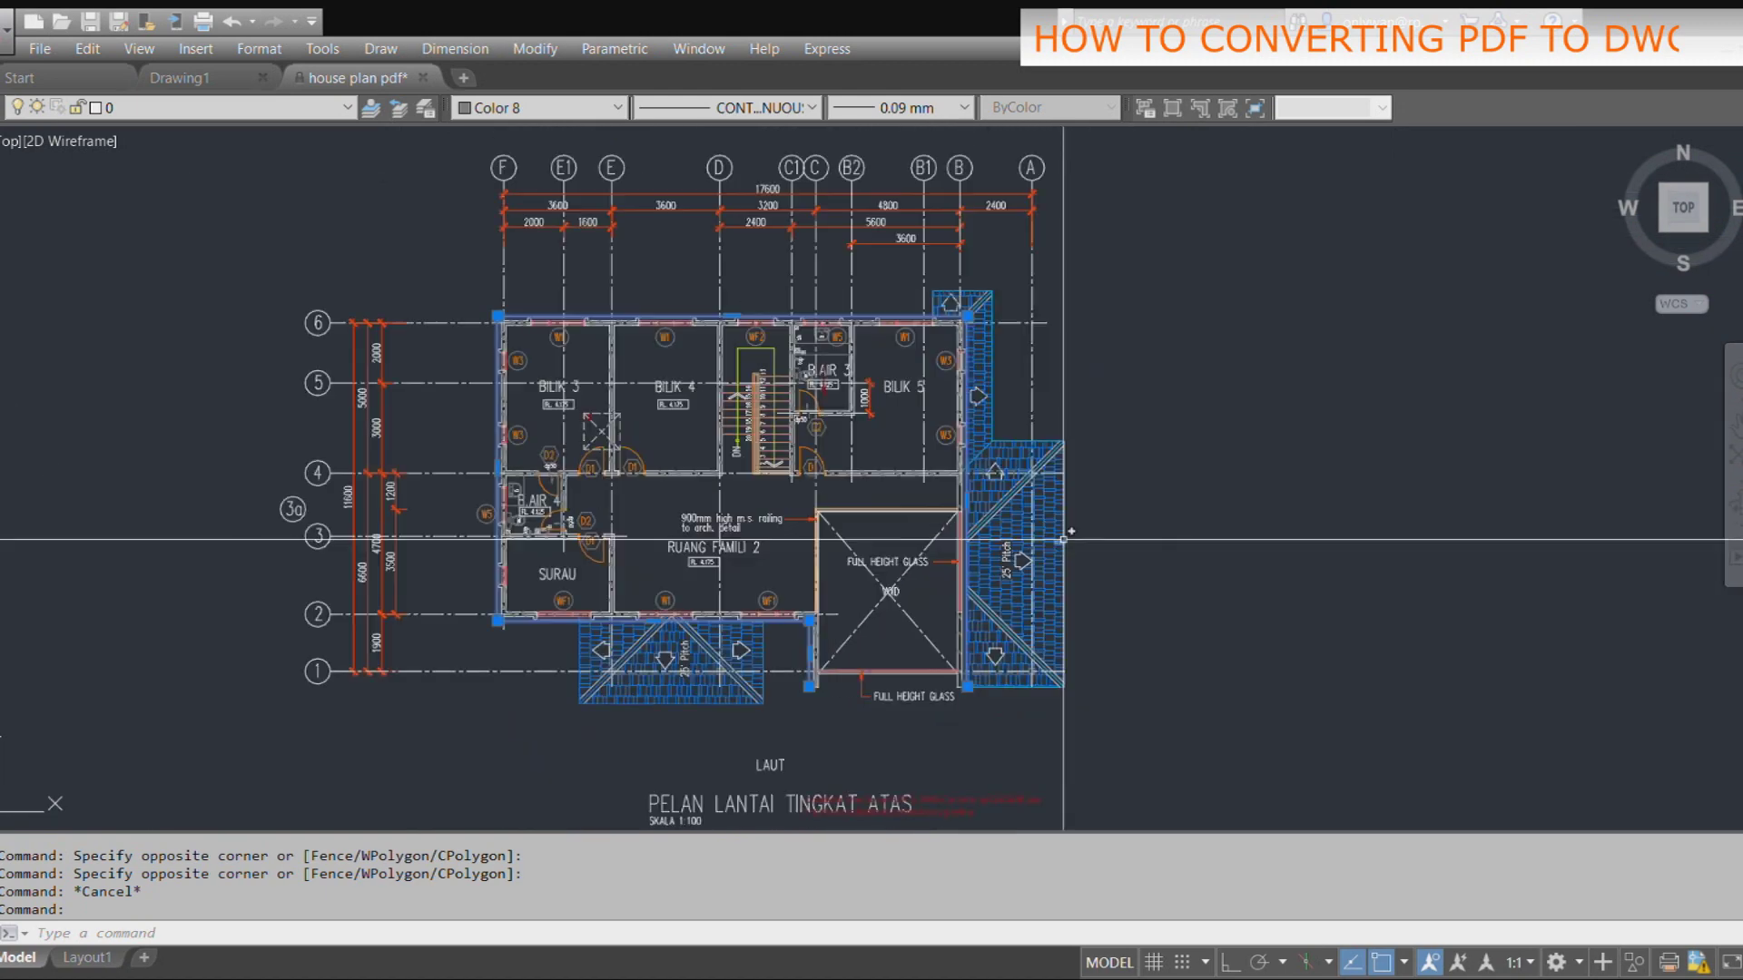